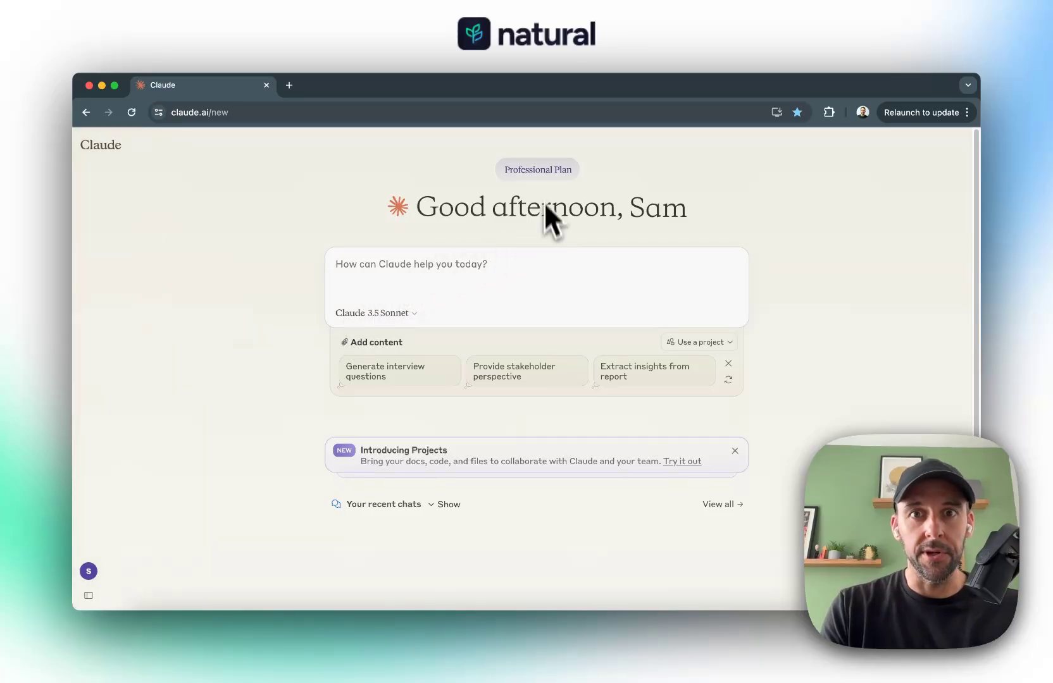
In Projects, start a new project and cancel it, then open Natural Progressions Newsletter
{"action": "mouse_move", "coordinate": [183, 147]}
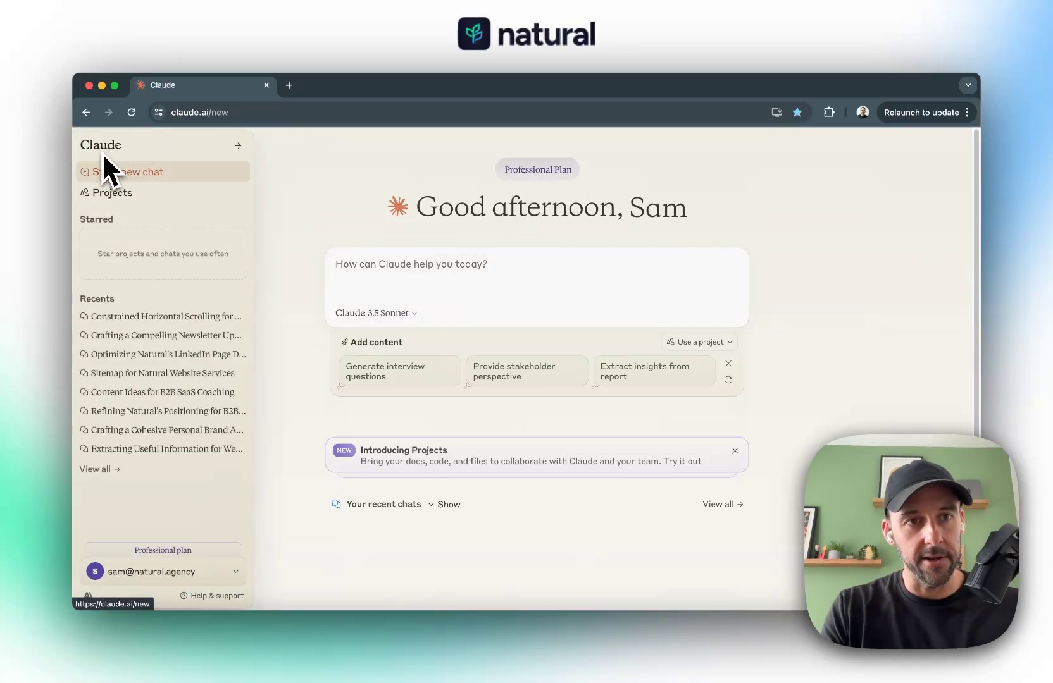
{"action": "left_click", "coordinate": [109, 193]}
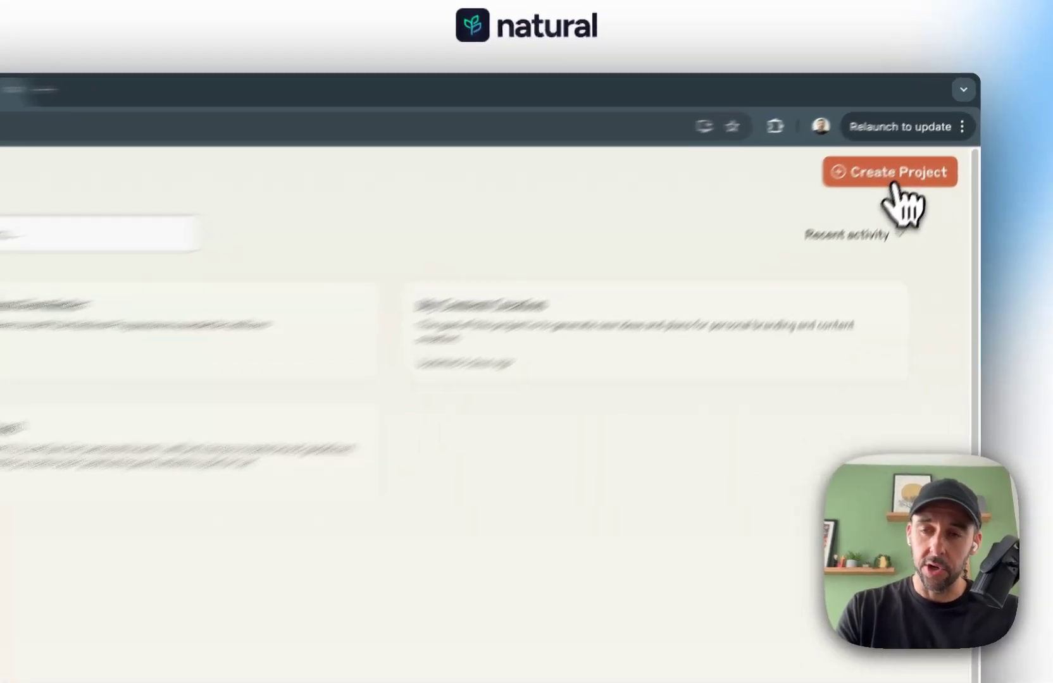
{"action": "left_click", "coordinate": [923, 147]}
{"action": "left_click", "coordinate": [254, 433]}
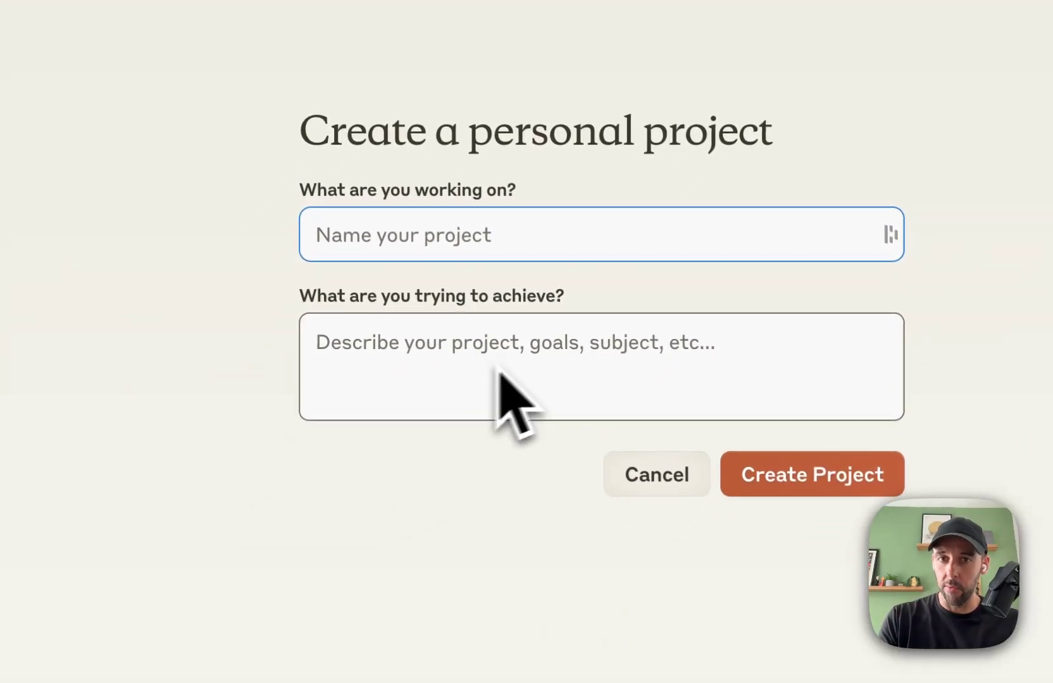
{"action": "left_click", "coordinate": [694, 484]}
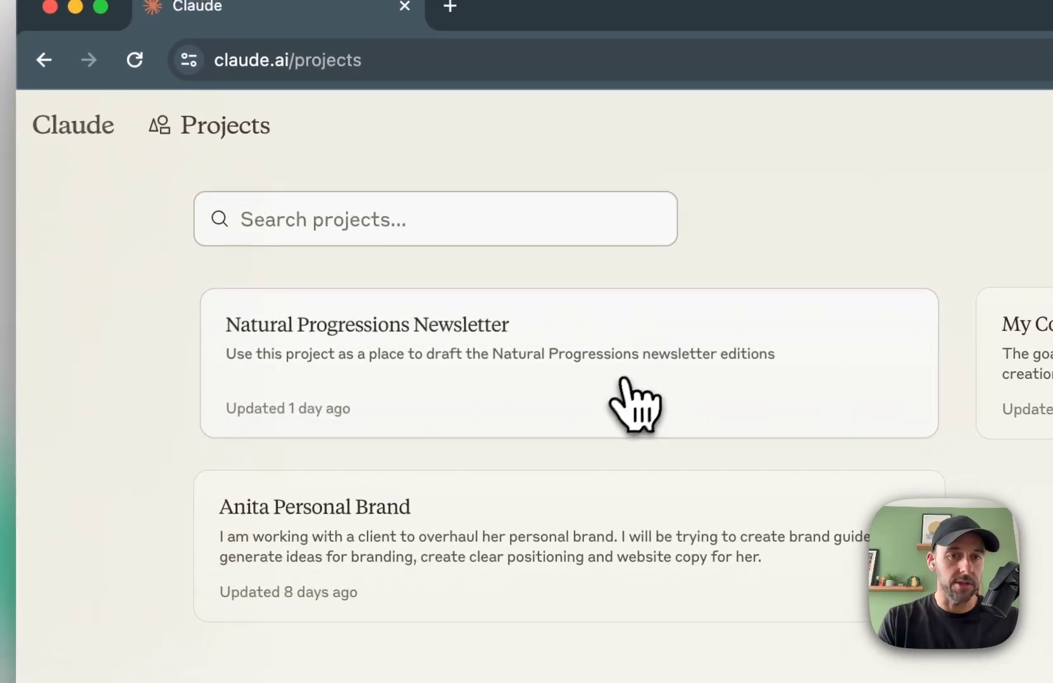
{"action": "left_click", "coordinate": [534, 378]}
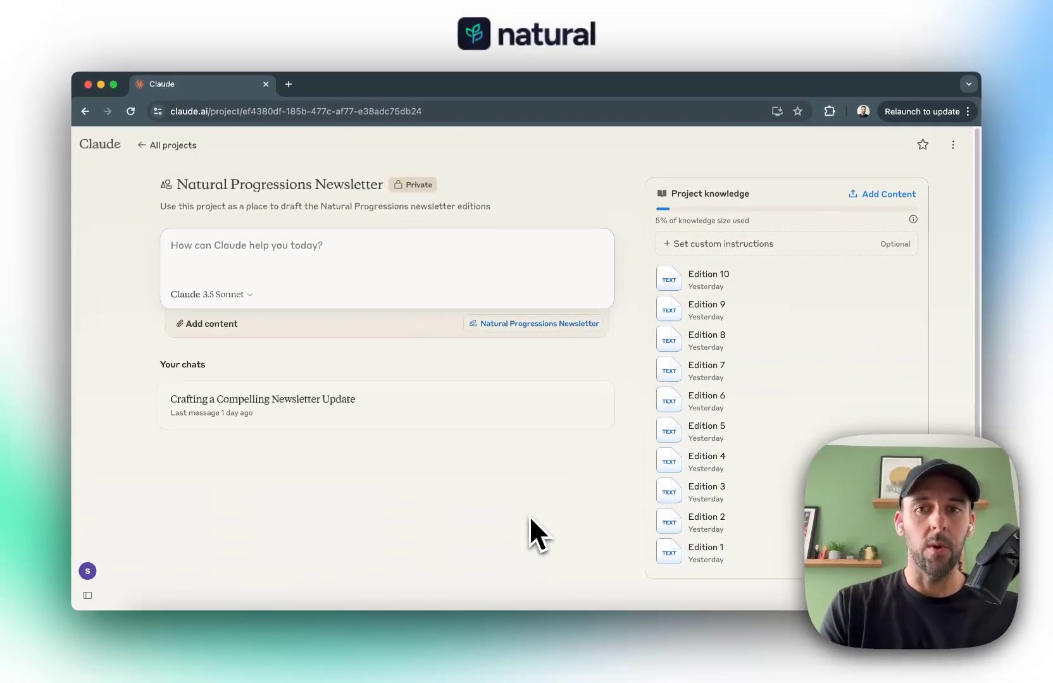
Scroll the project page to review its Edition 1 through Edition 10 knowledge files
{"action": "scroll", "coordinate": [523, 492], "scroll_direction": "down", "scroll_amount": 1}
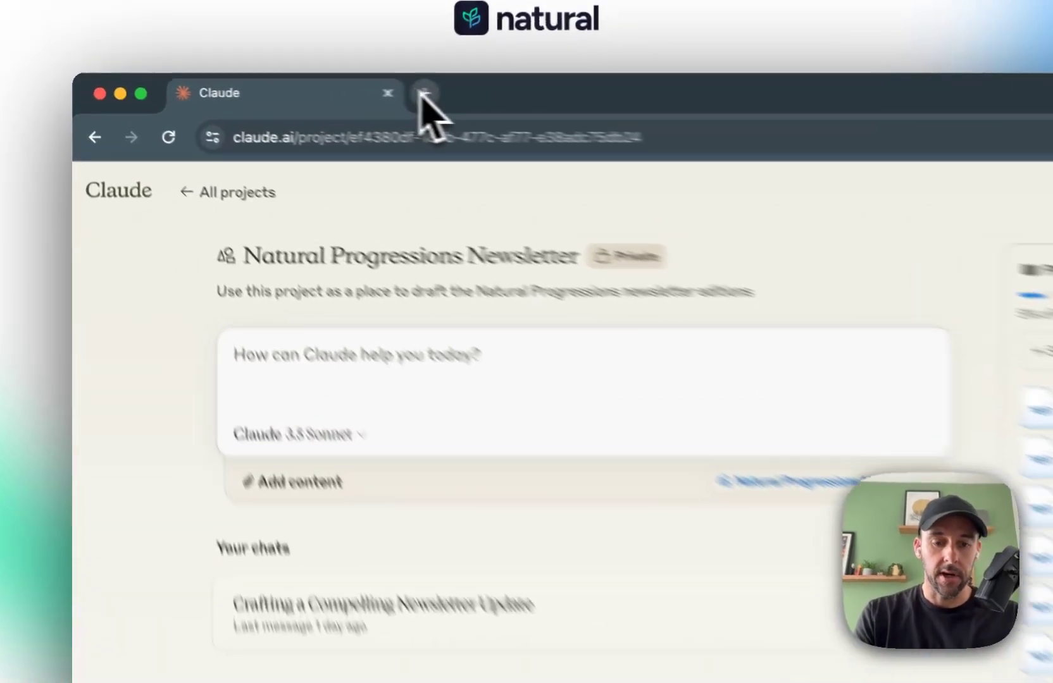
Load the Natural Progressions Substack site in a new tab, skim it, and return to Claude
{"action": "left_click", "coordinate": [289, 85]}
{"action": "type", "text": "sub"}
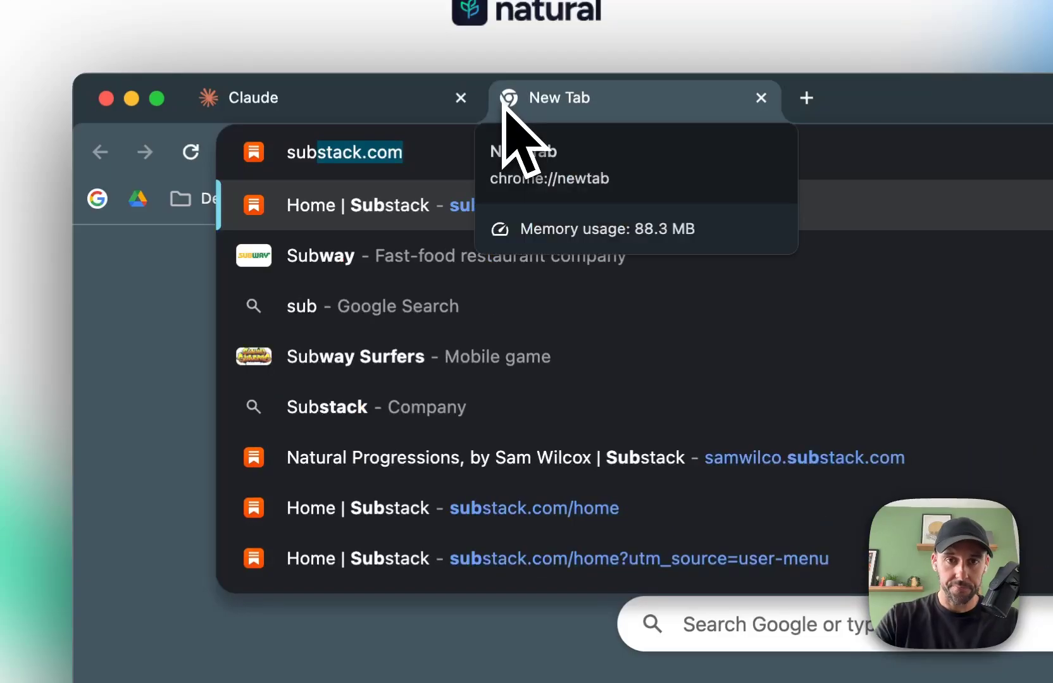
{"action": "key", "text": "Down"}
{"action": "key", "text": "Down"}
{"action": "key", "text": "Down"}
{"action": "key", "text": "Down"}
{"action": "key", "text": "Down"}
{"action": "key", "text": "Return"}
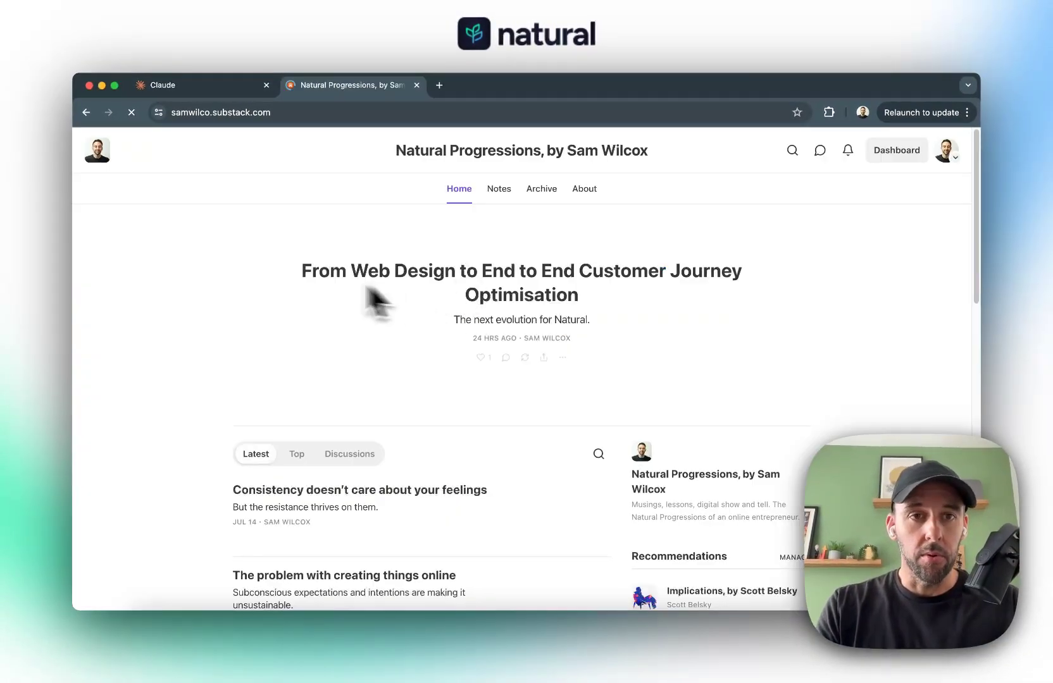
{"action": "scroll", "coordinate": [522, 336], "scroll_direction": "down", "scroll_amount": 15}
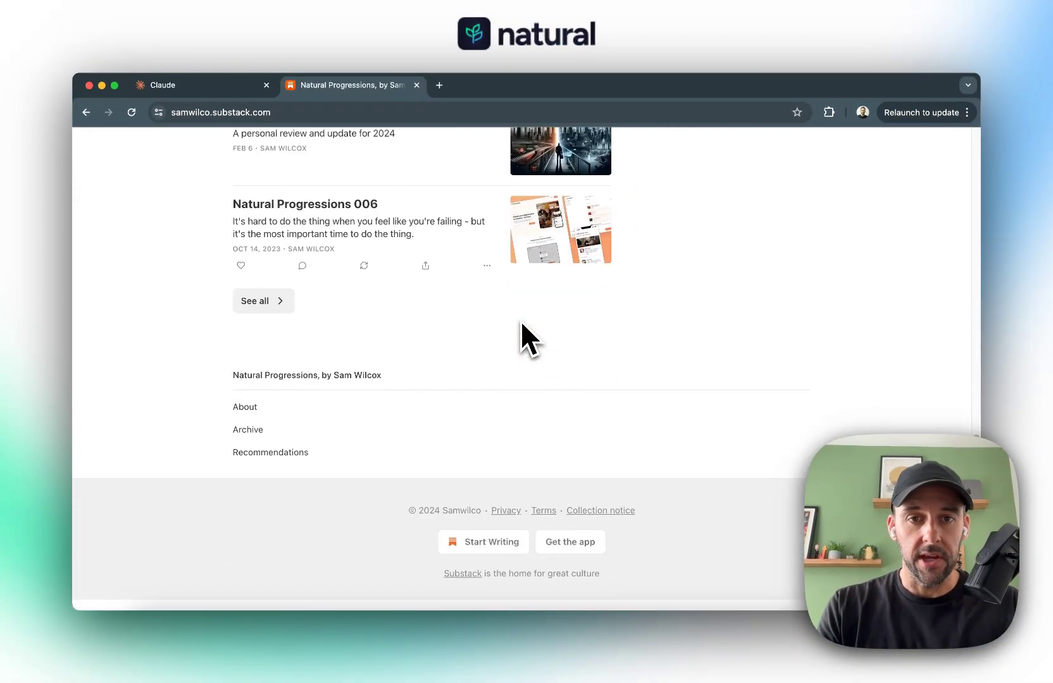
{"action": "scroll", "coordinate": [522, 336], "scroll_direction": "up", "scroll_amount": 20}
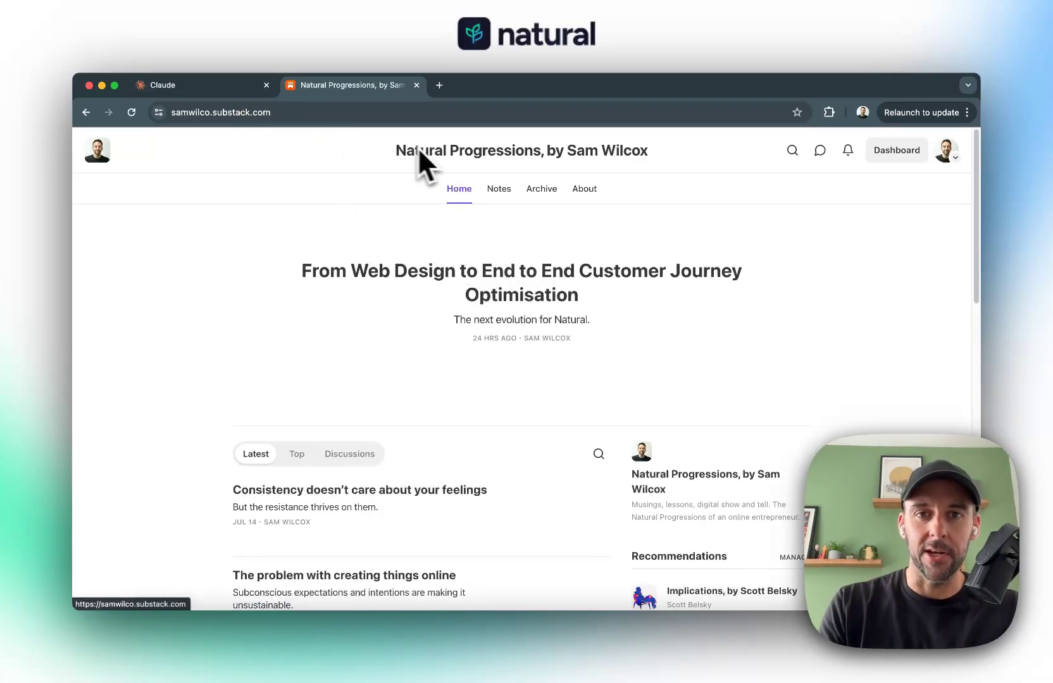
{"action": "left_click", "coordinate": [218, 90]}
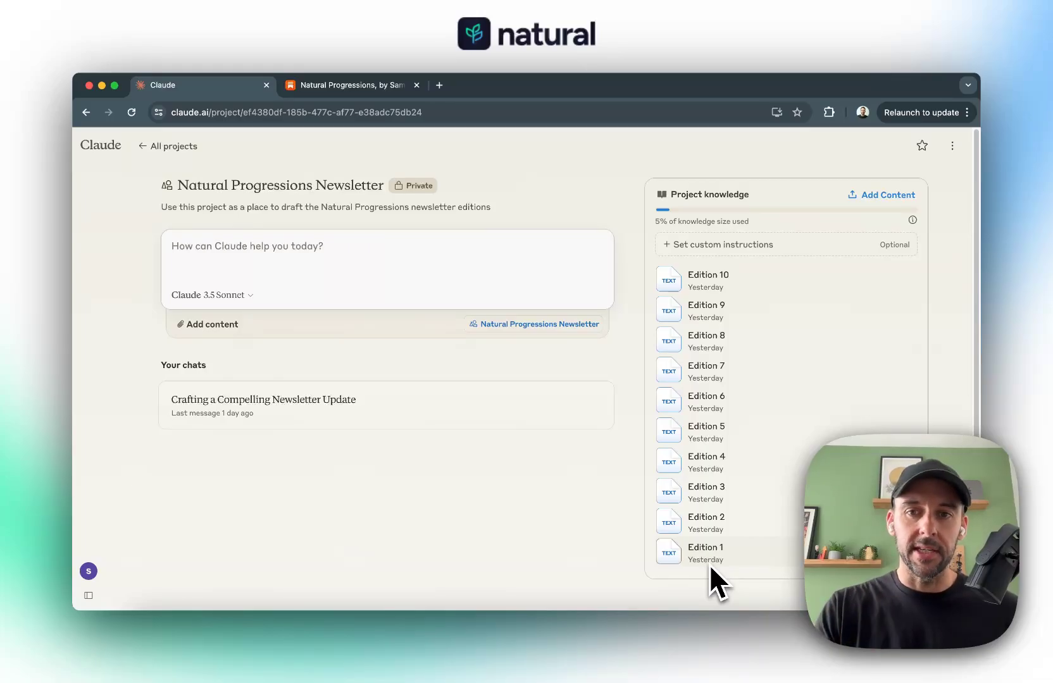
{"action": "left_click", "coordinate": [886, 195]}
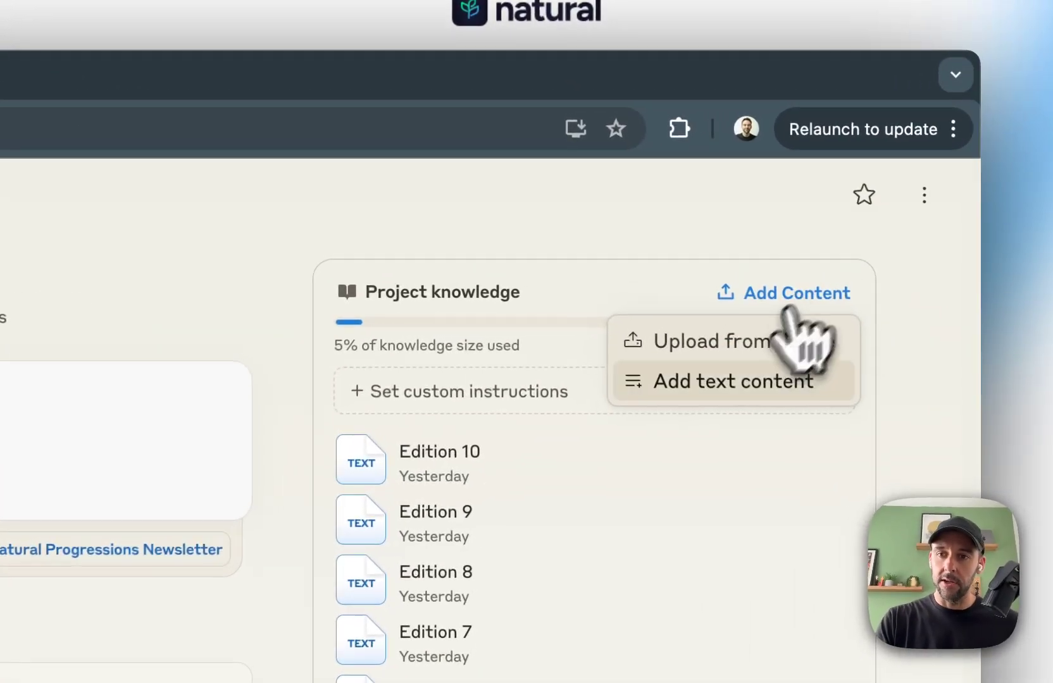
{"action": "left_click", "coordinate": [732, 382]}
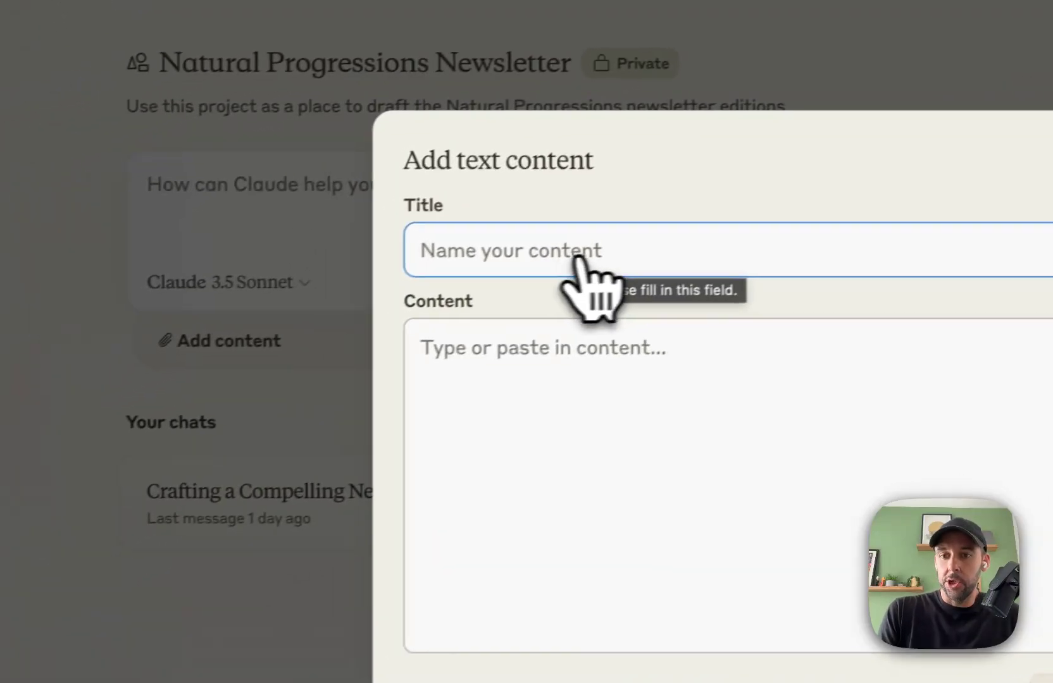
{"action": "left_click", "coordinate": [204, 485]}
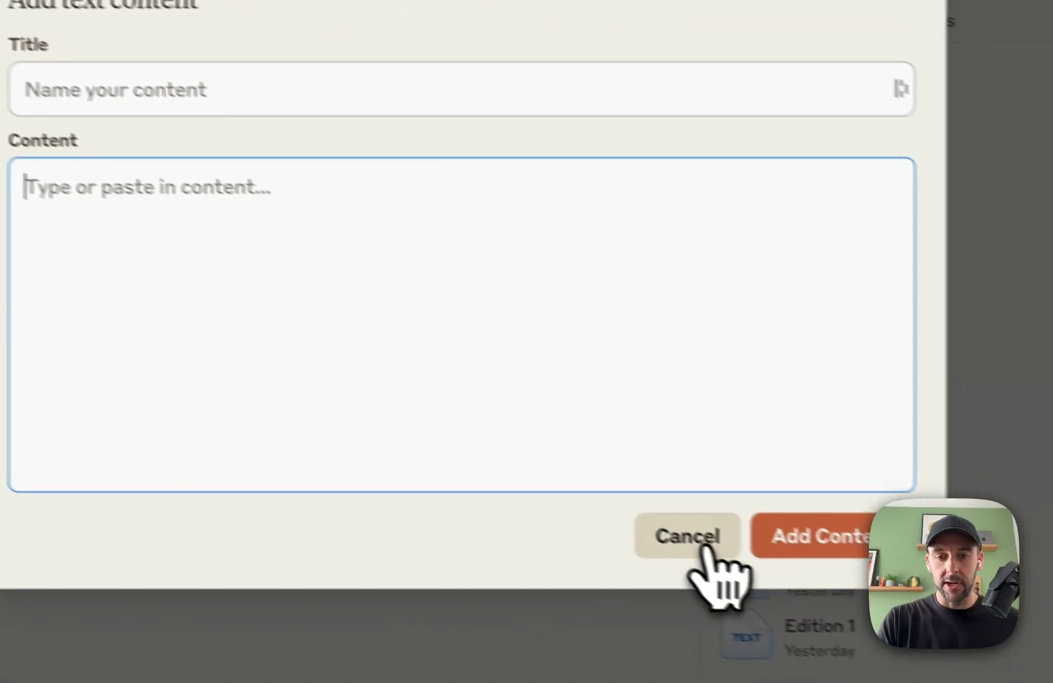
{"action": "left_click", "coordinate": [702, 544]}
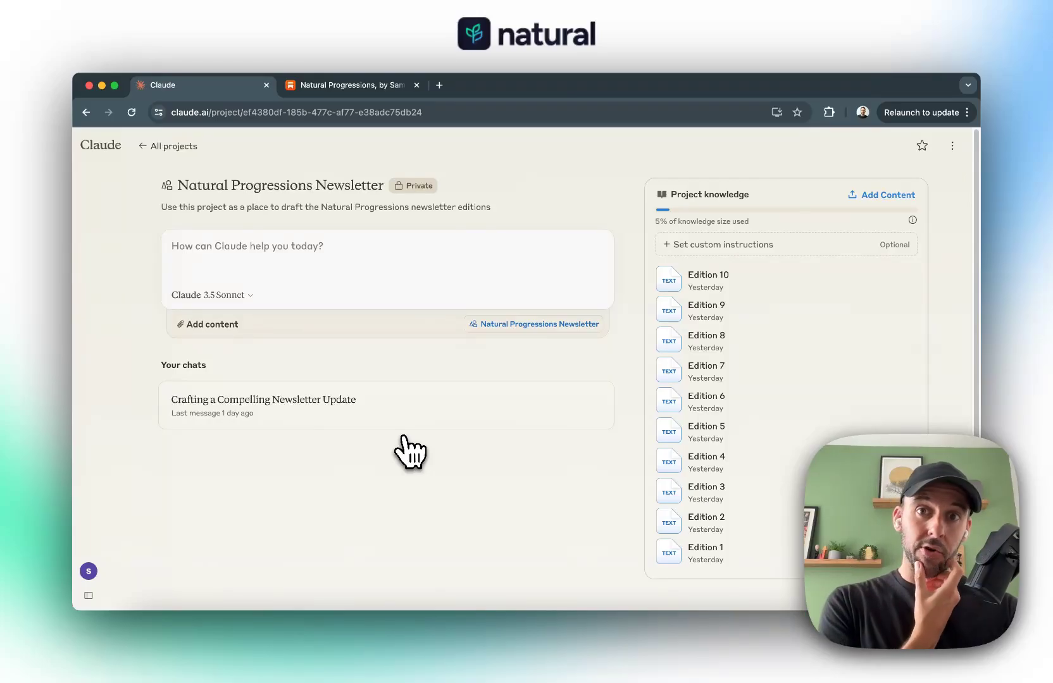
Open the Crafting a Compelling Newsletter Update chat and highlight parts of the drafting request
{"action": "left_click", "coordinate": [351, 410]}
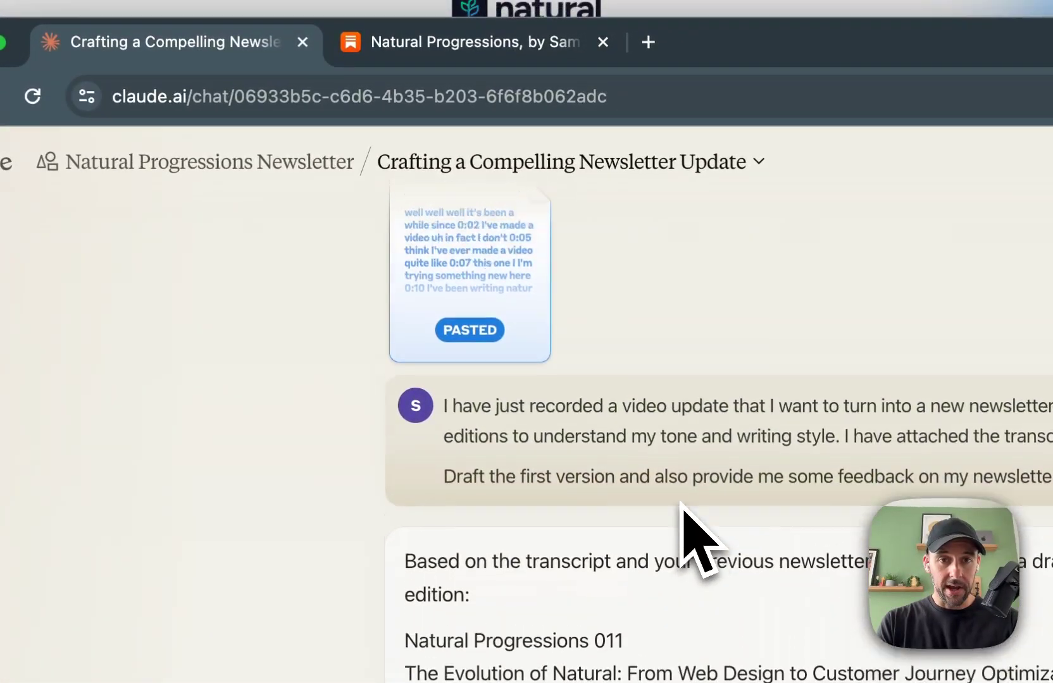
{"action": "left_click_drag", "start_coordinate": [452, 485], "coordinate": [984, 525]}
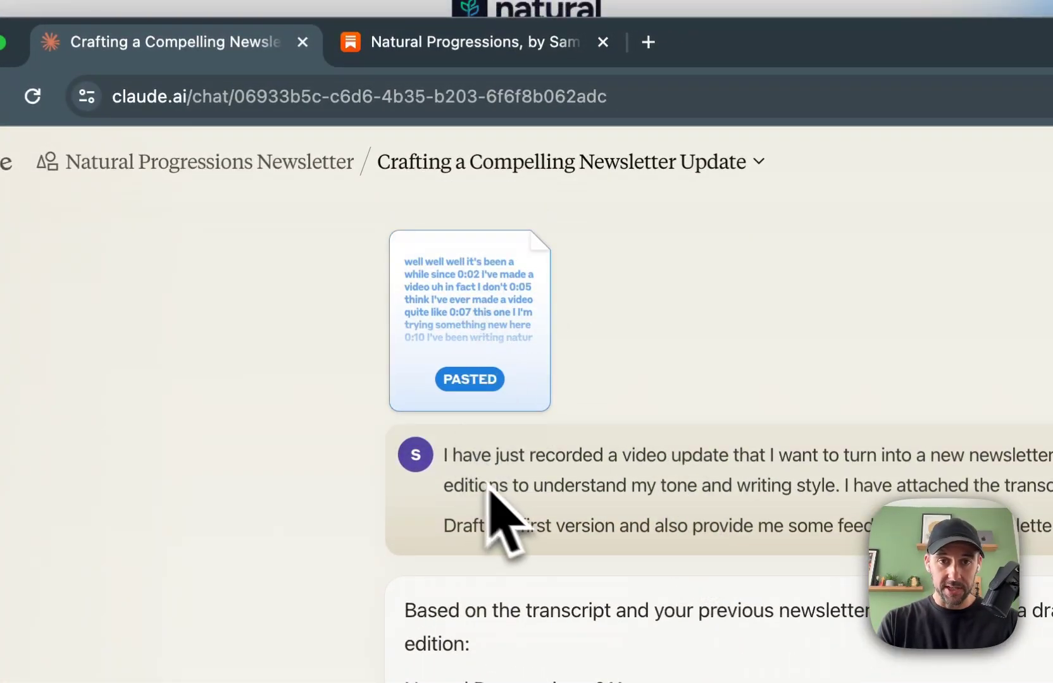
{"action": "left_click_drag", "start_coordinate": [601, 342], "coordinate": [614, 262]}
{"action": "left_click", "coordinate": [636, 255]}
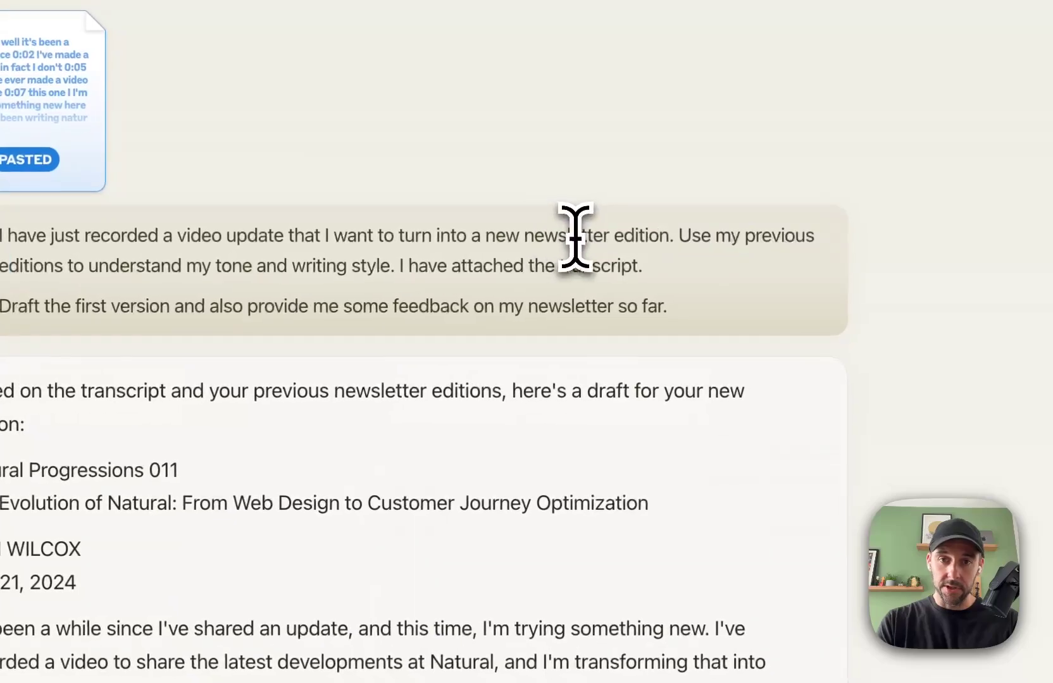
{"action": "left_click_drag", "start_coordinate": [463, 267], "coordinate": [729, 303]}
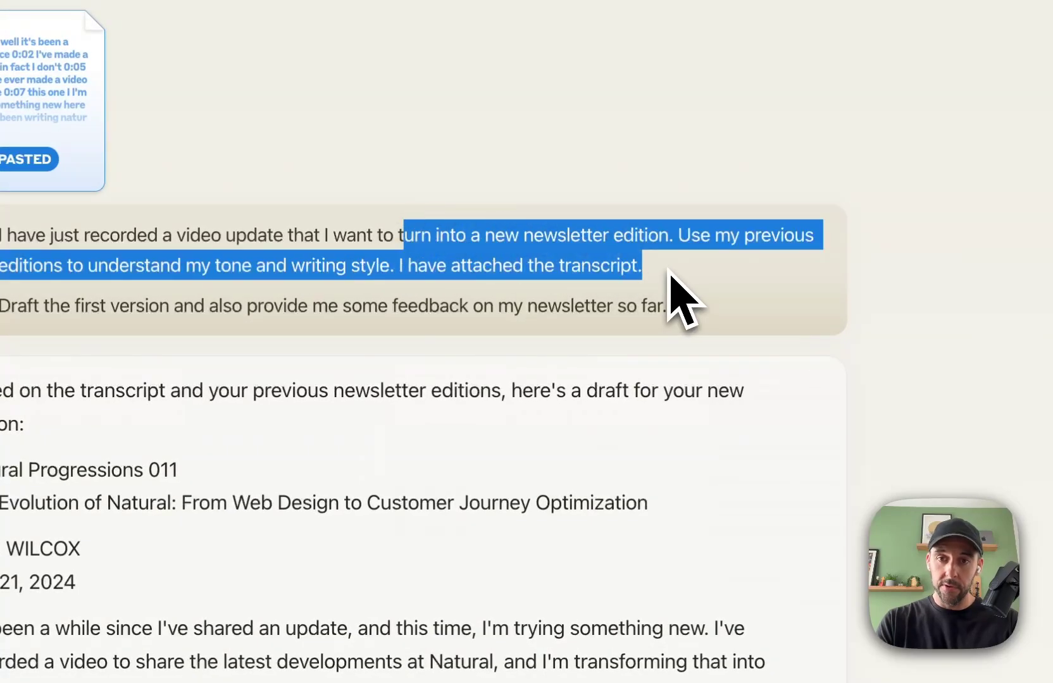
{"action": "left_click", "coordinate": [715, 299]}
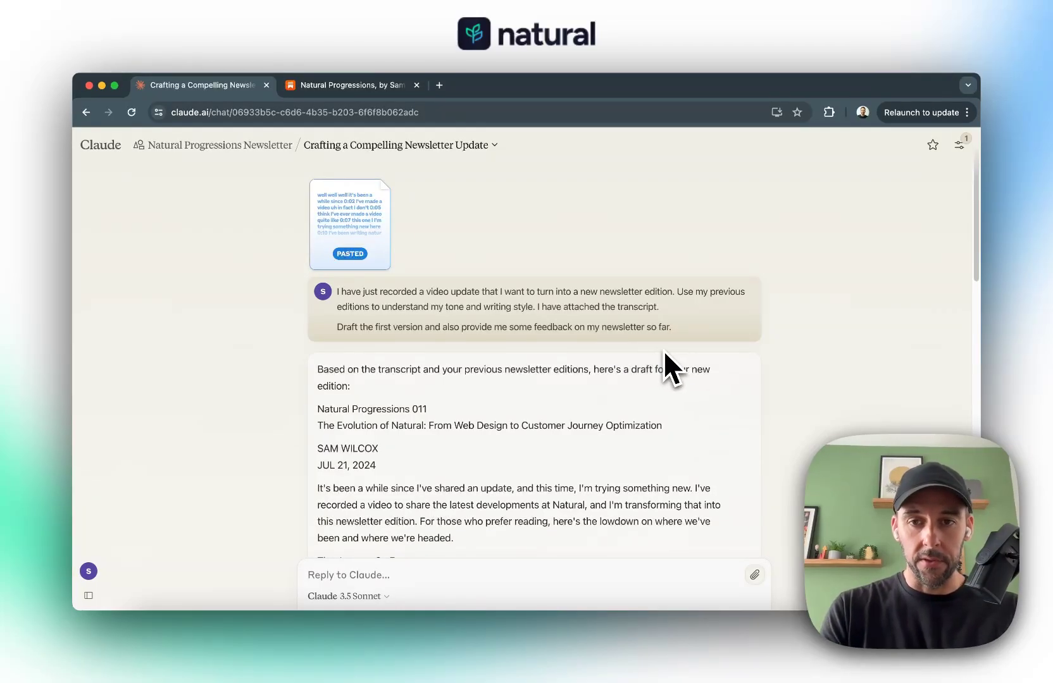
Scroll through Claude's Natural Progressions 011 draft and its newsletter feedback
{"action": "scroll", "coordinate": [695, 380], "scroll_direction": "down", "scroll_amount": 10}
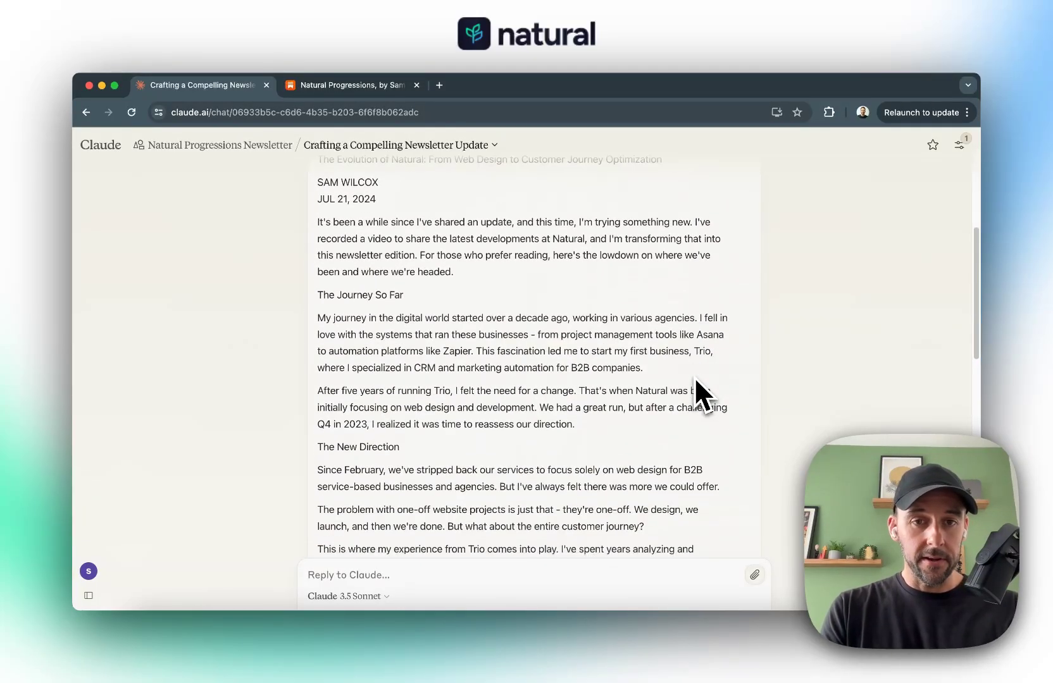
{"action": "scroll", "coordinate": [694, 377], "scroll_direction": "down", "scroll_amount": 5}
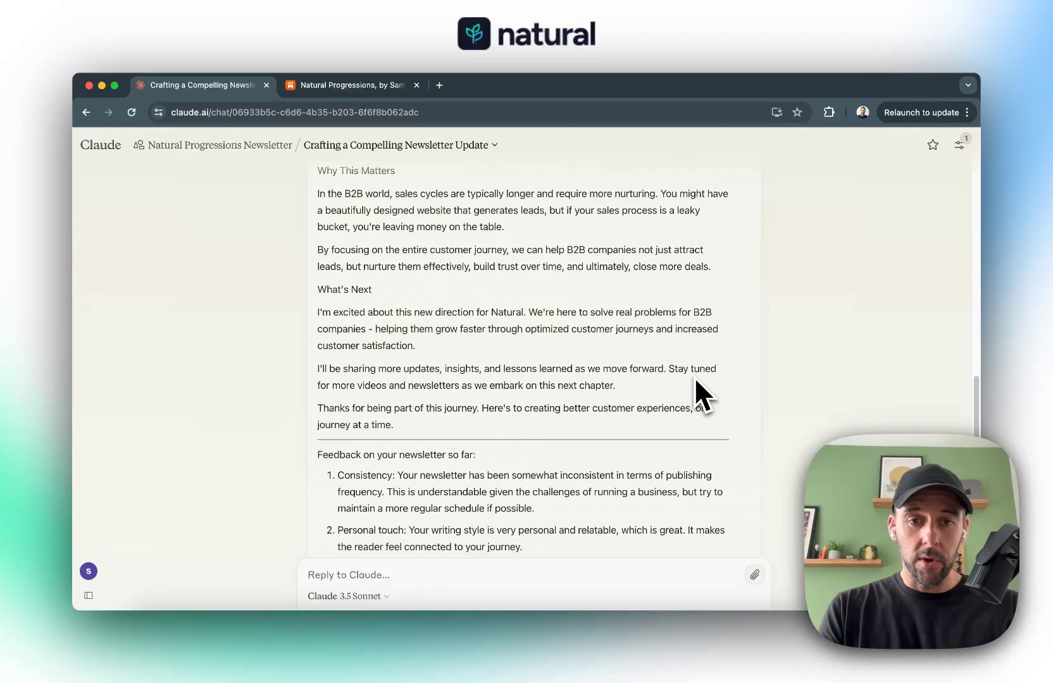
{"action": "scroll", "coordinate": [694, 376], "scroll_direction": "up", "scroll_amount": 6}
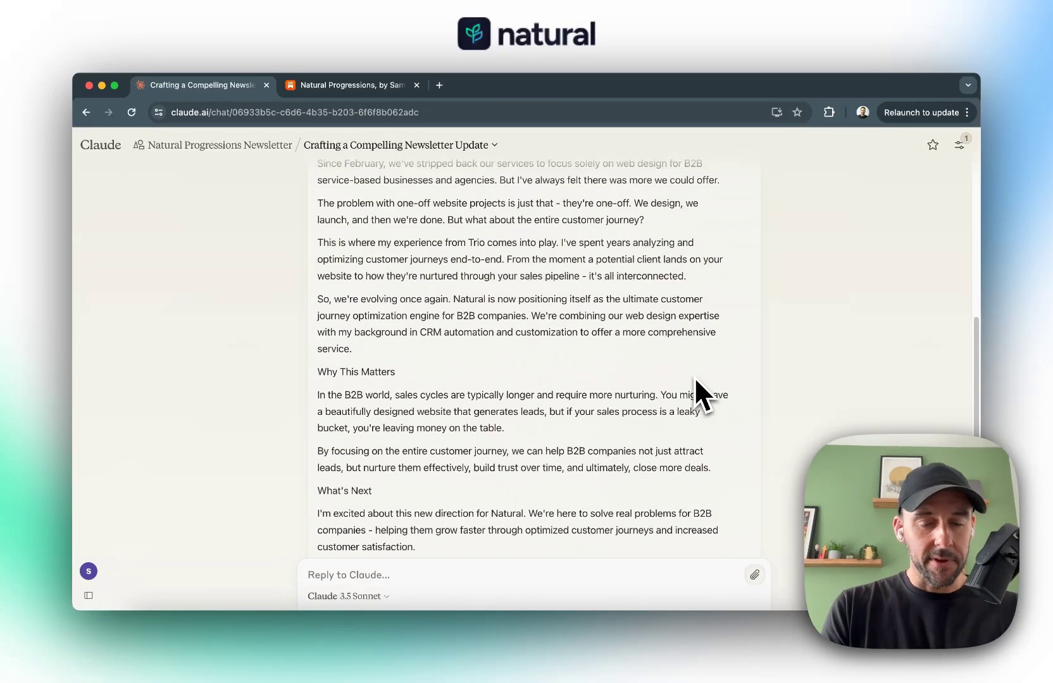
{"action": "scroll", "coordinate": [694, 376], "scroll_direction": "up", "scroll_amount": 1}
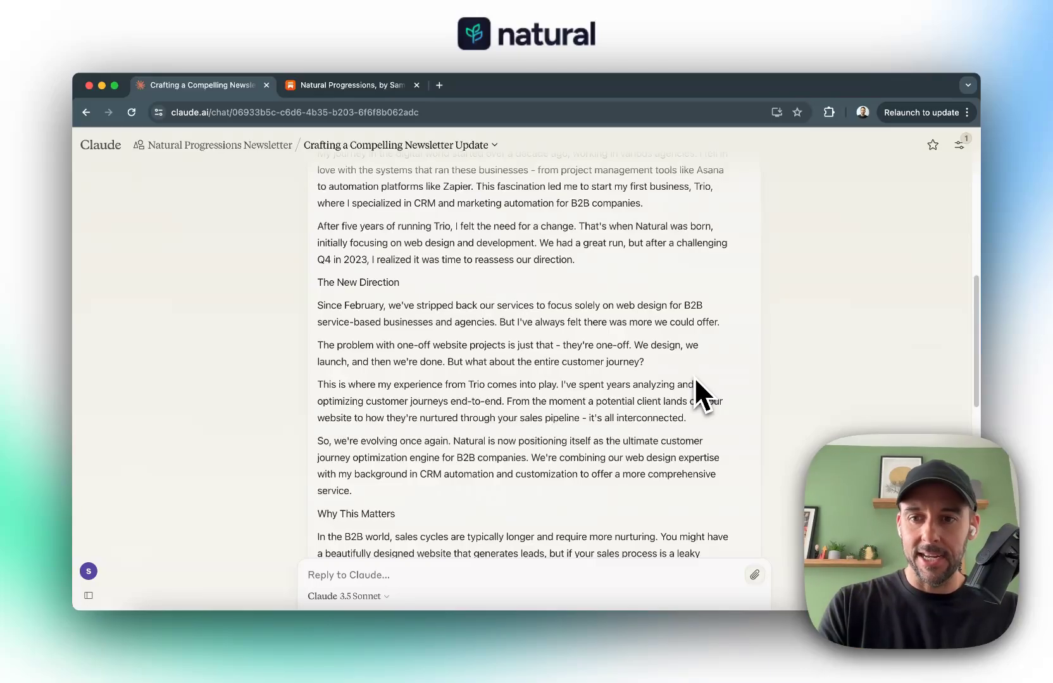
{"action": "scroll", "coordinate": [694, 376], "scroll_direction": "up", "scroll_amount": 12}
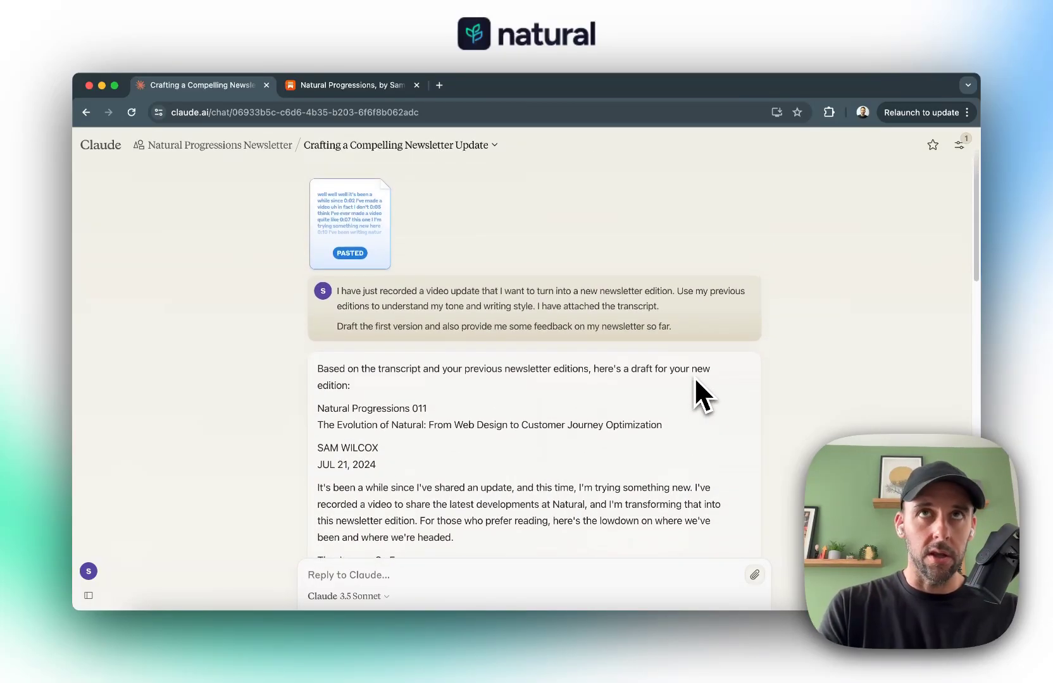
{"action": "scroll", "coordinate": [693, 424], "scroll_direction": "down", "scroll_amount": 1}
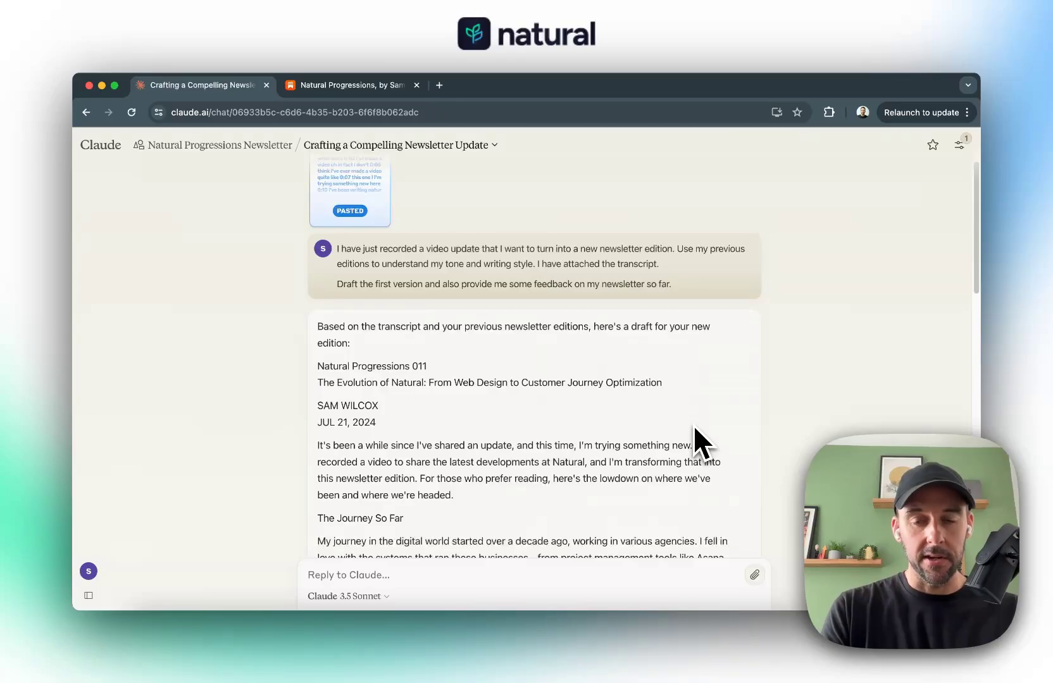
{"action": "scroll", "coordinate": [491, 393], "scroll_direction": "up", "scroll_amount": 1}
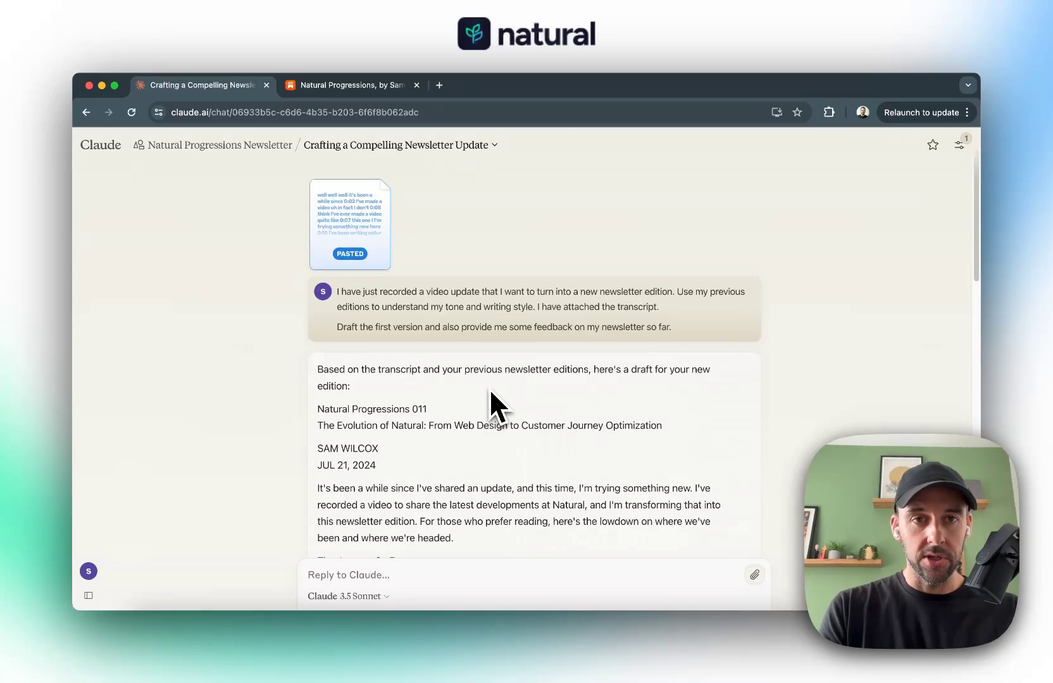
Return to the Natural Progressions Newsletter project page through the breadcrumb
{"action": "left_click", "coordinate": [274, 147]}
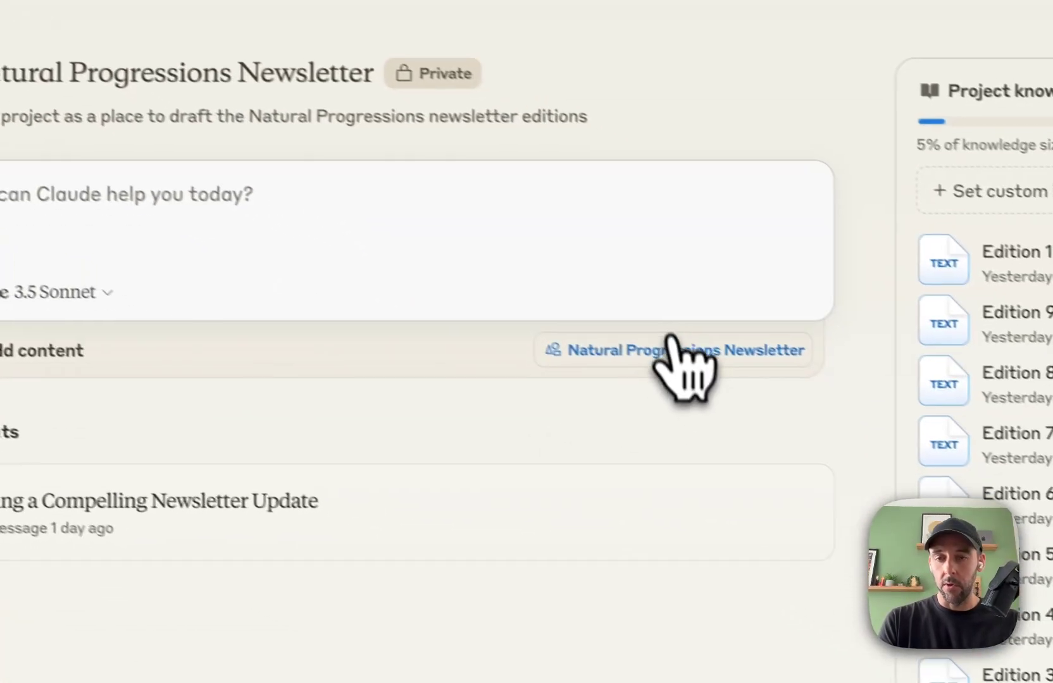